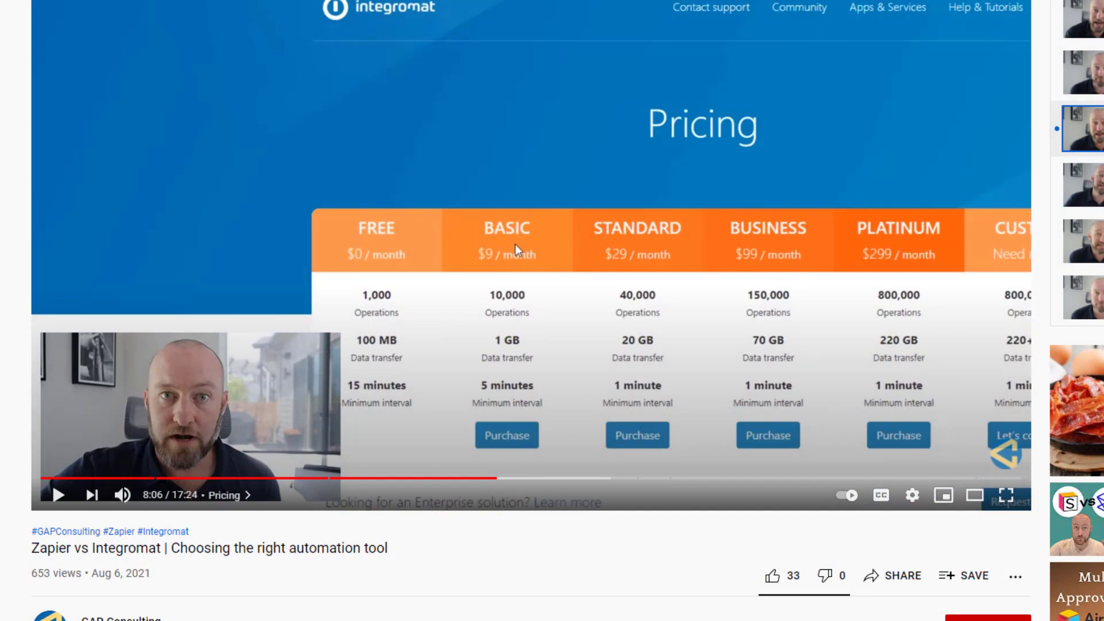
- Scroll the YouTube page down to the comments comparing Integromat operations with Zapier tasks
{"action": "scroll", "coordinate": [515, 243], "scroll_direction": "down", "scroll_amount": 10}
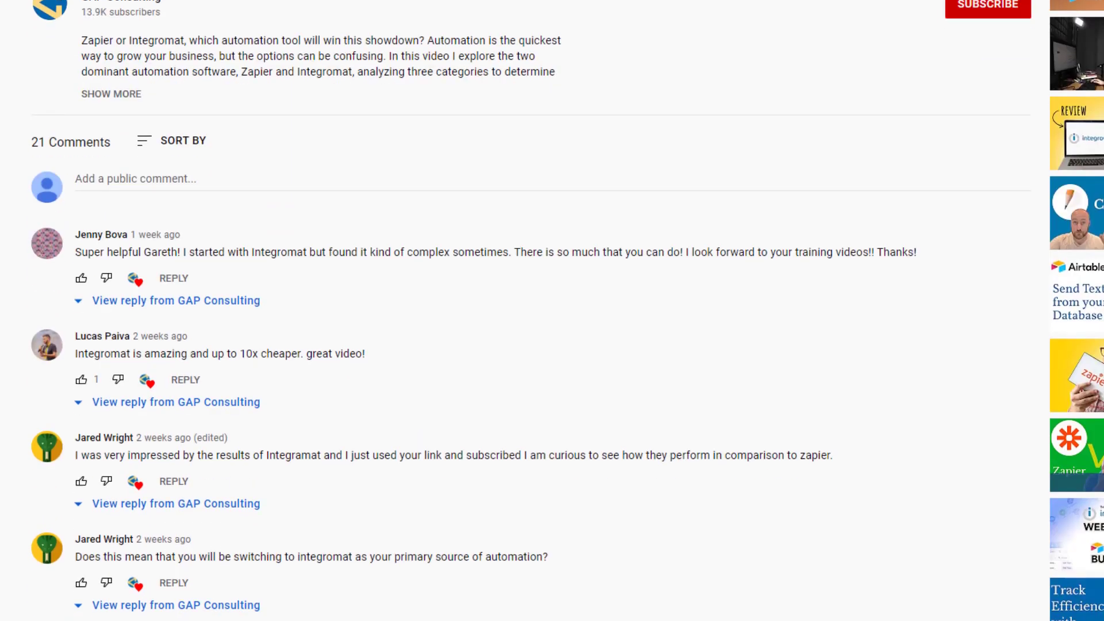
{"action": "scroll", "coordinate": [515, 310], "scroll_direction": "down", "scroll_amount": 10}
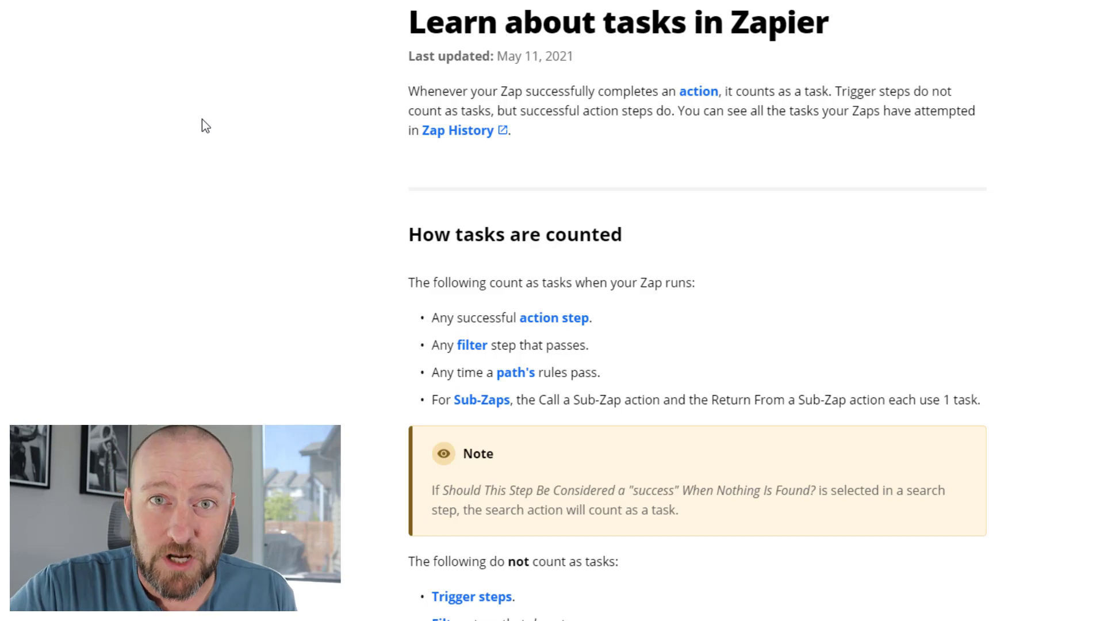
- Scroll the 'Learn about tasks in Zapier' article down to the lists of what counts as a task
{"action": "scroll", "coordinate": [226, 143], "scroll_direction": "down", "scroll_amount": 3}
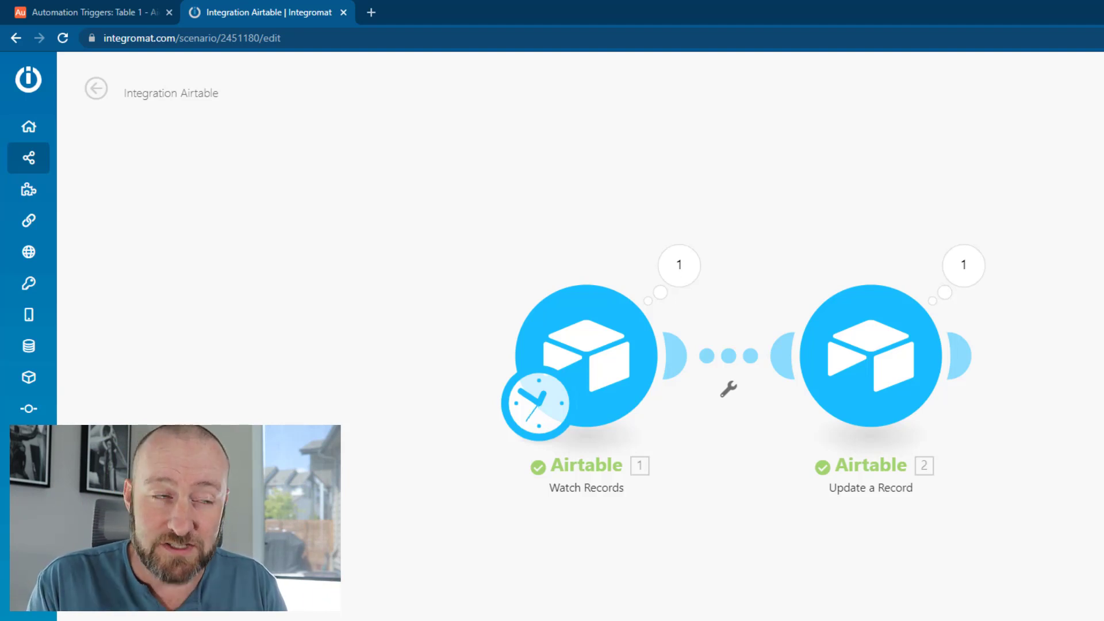
{"action": "left_click", "coordinate": [591, 369]}
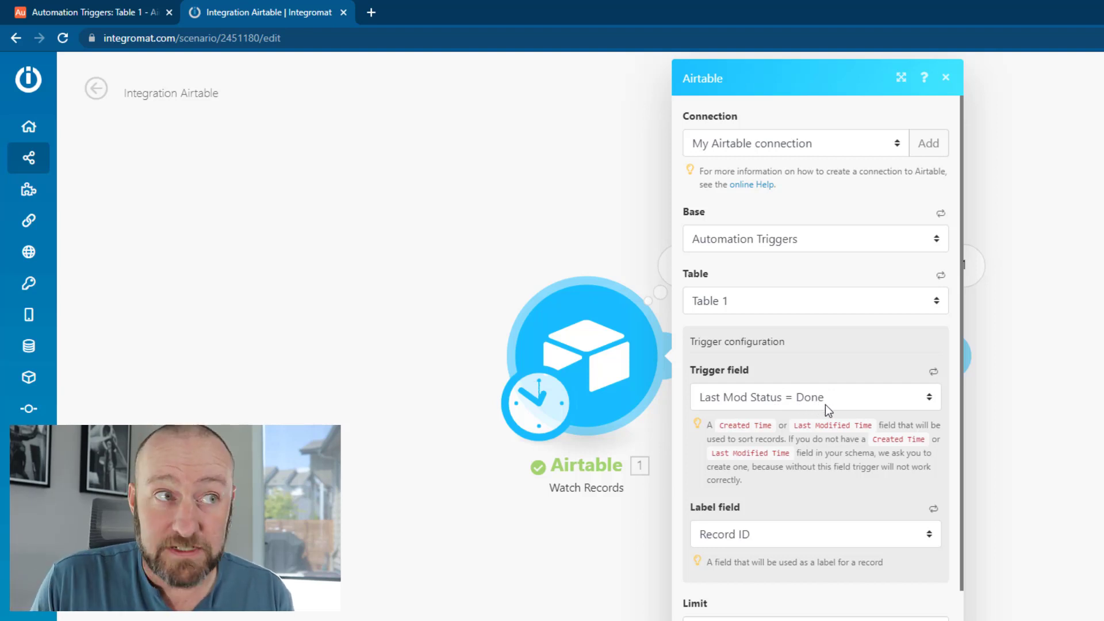
{"action": "scroll", "coordinate": [827, 406], "scroll_direction": "down", "scroll_amount": 3}
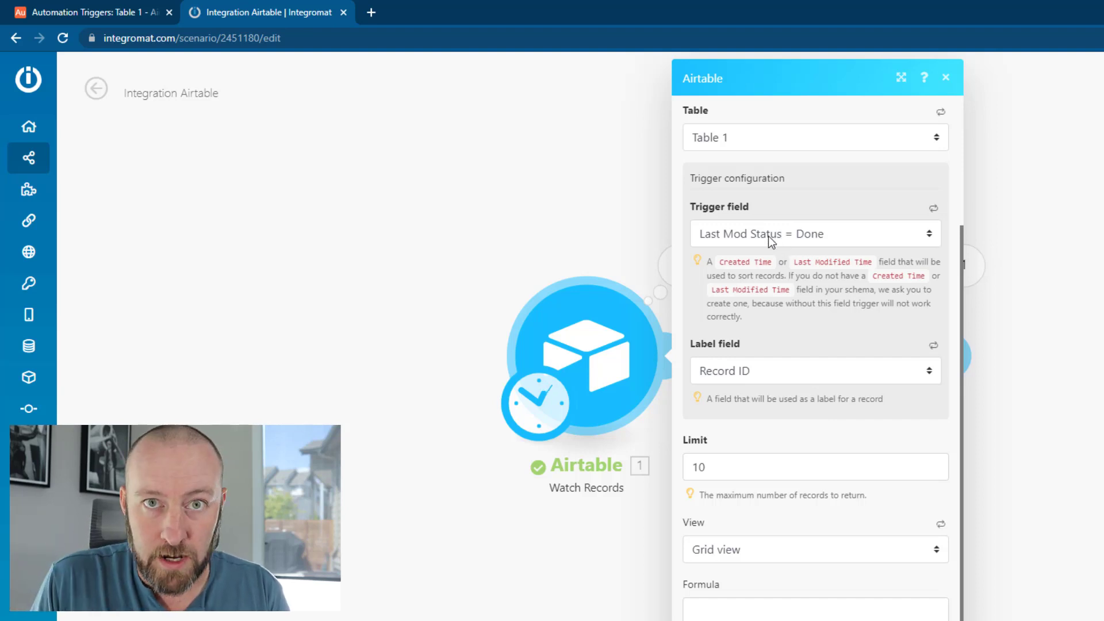
{"action": "key", "text": "Escape"}
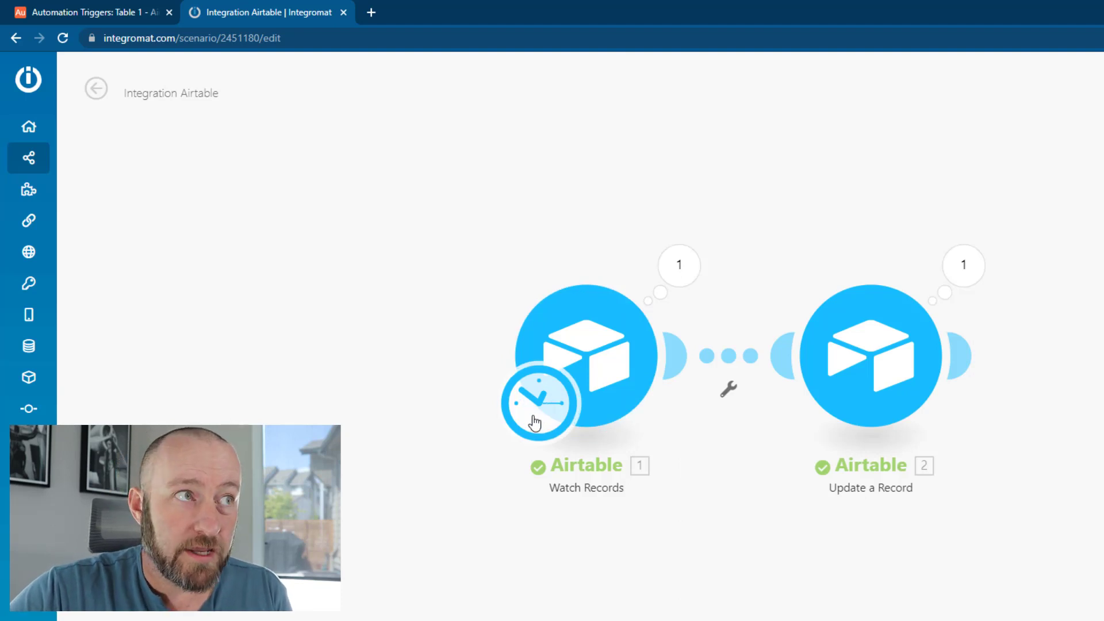
- Keep the trigger's schedule running at regular intervals every 15 minutes
{"action": "left_click", "coordinate": [534, 423]}
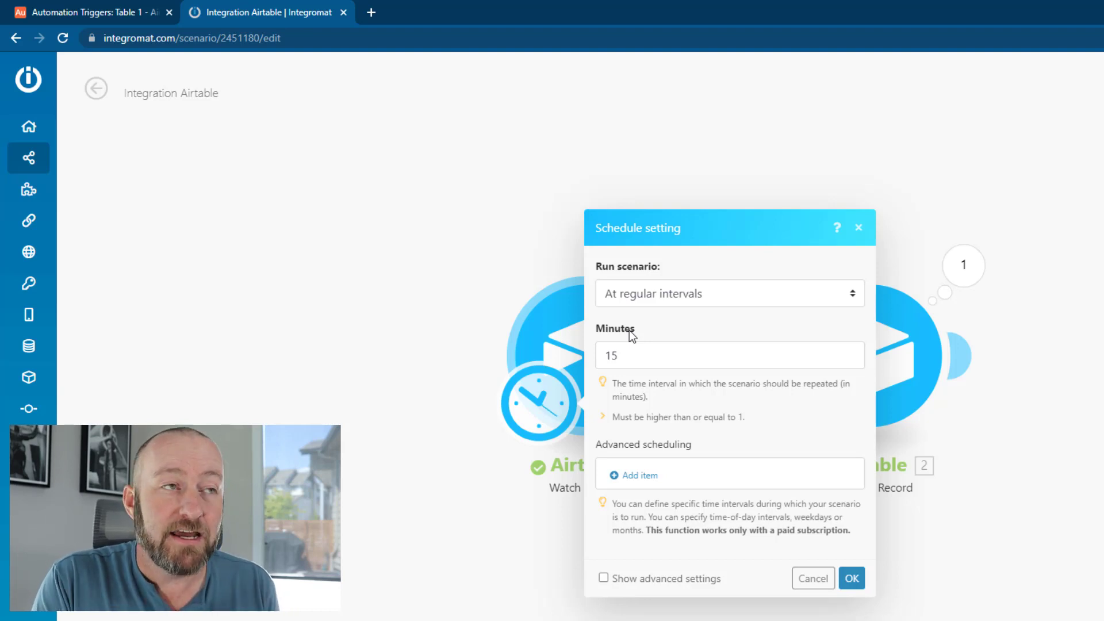
{"action": "left_click", "coordinate": [632, 294]}
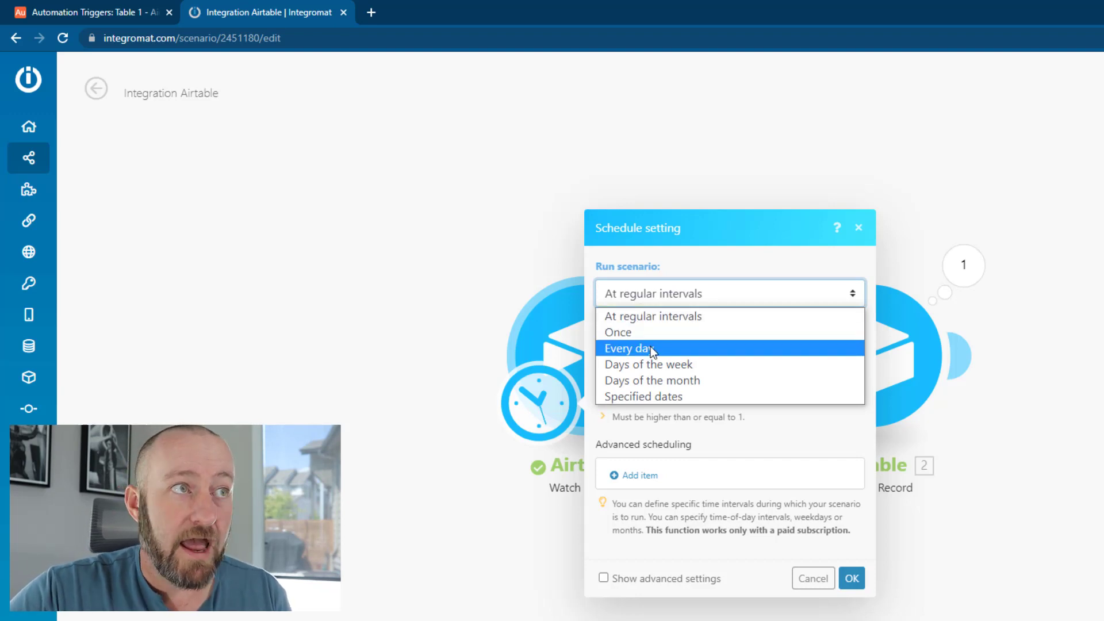
{"action": "left_click", "coordinate": [647, 316]}
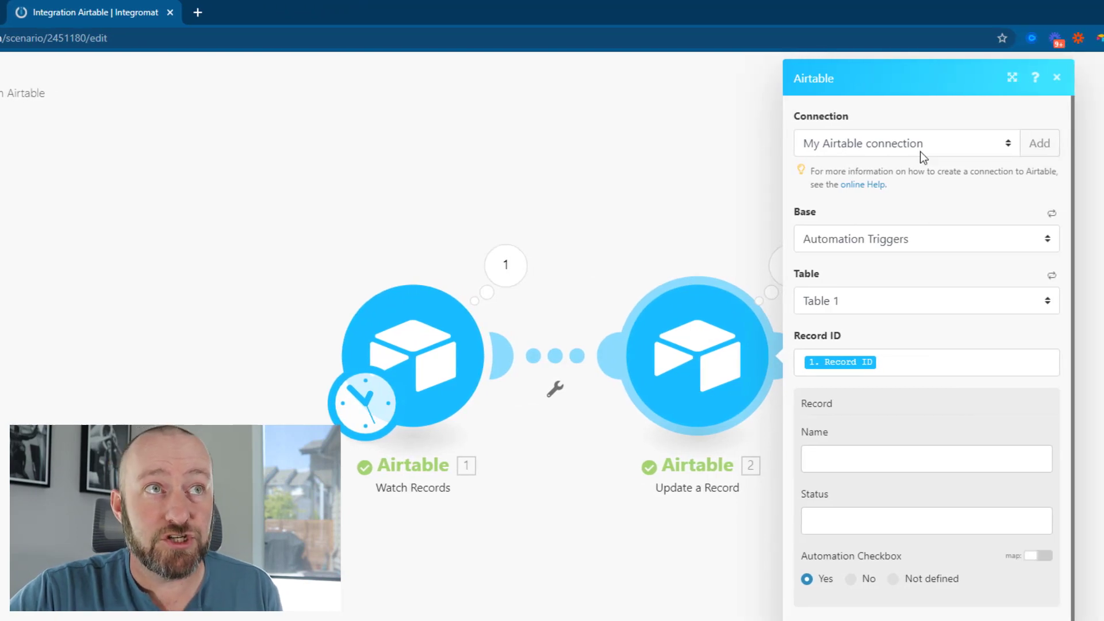
- Close the Update a Record panel and go back to the Airtable Automation Triggers table
{"action": "scroll", "coordinate": [918, 462], "scroll_direction": "down", "scroll_amount": 2}
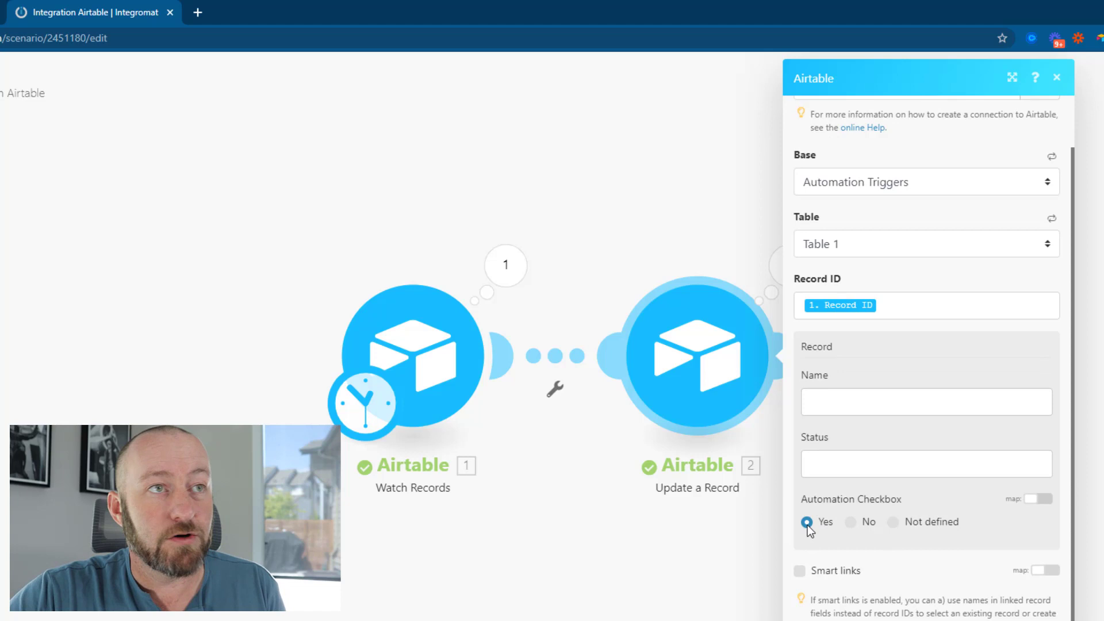
{"action": "left_click", "coordinate": [663, 559]}
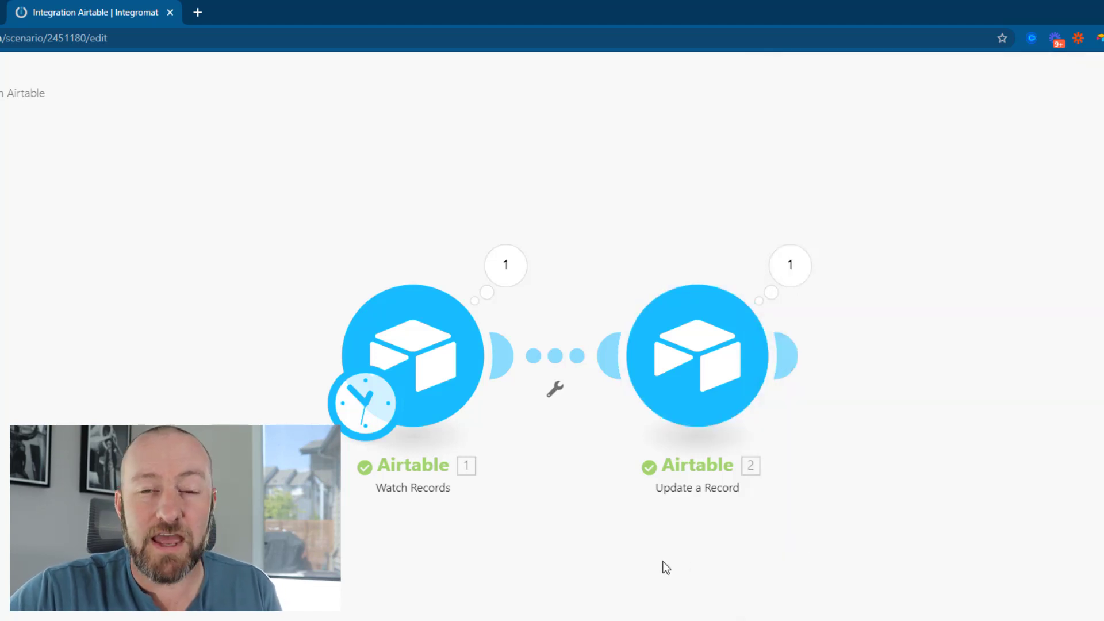
{"action": "key", "text": "ctrl+shift+Tab"}
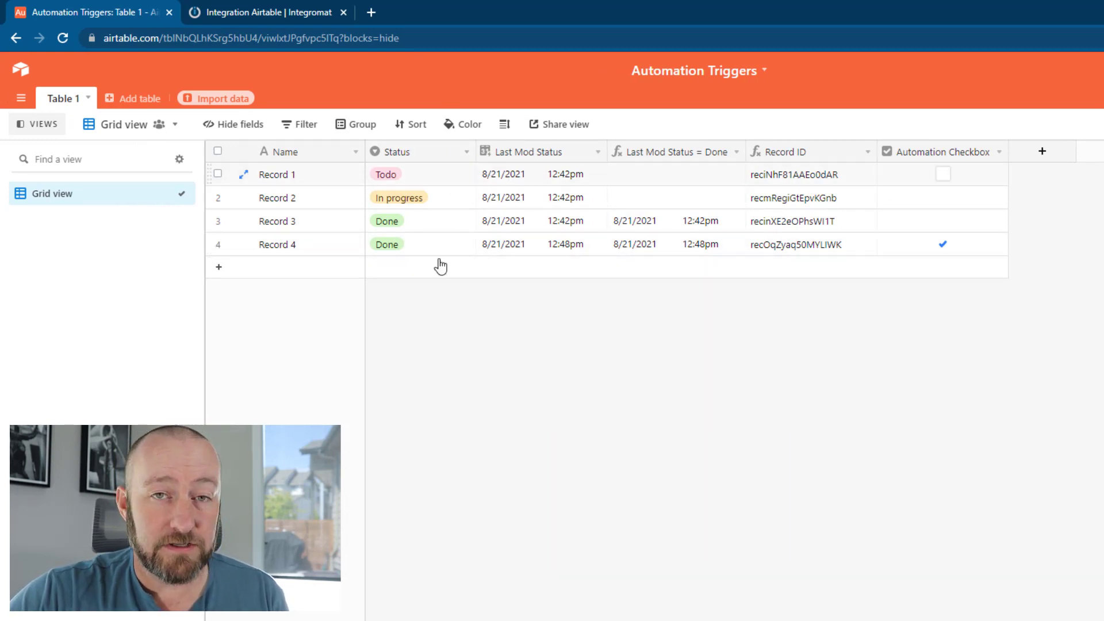
- Show the Last Mod Status field settings, a Last modified time limited to the Status field
{"action": "double_click", "coordinate": [545, 151]}
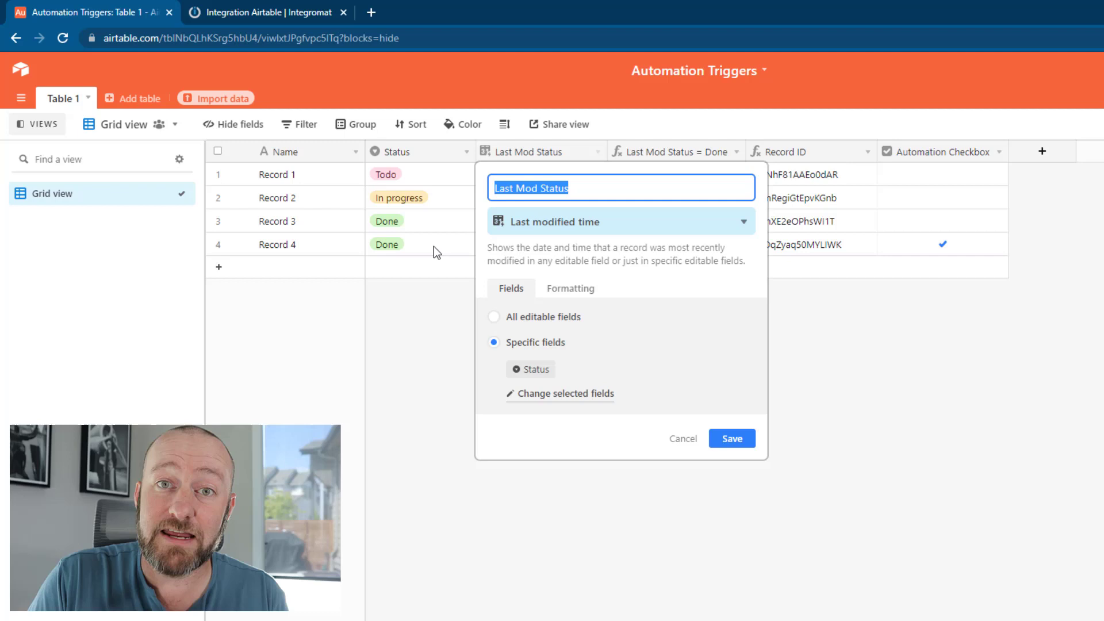
- Inspect the Last Mod Status = Done formula, closing both field editors without changes
{"action": "left_click", "coordinate": [655, 130]}
{"action": "double_click", "coordinate": [664, 150]}
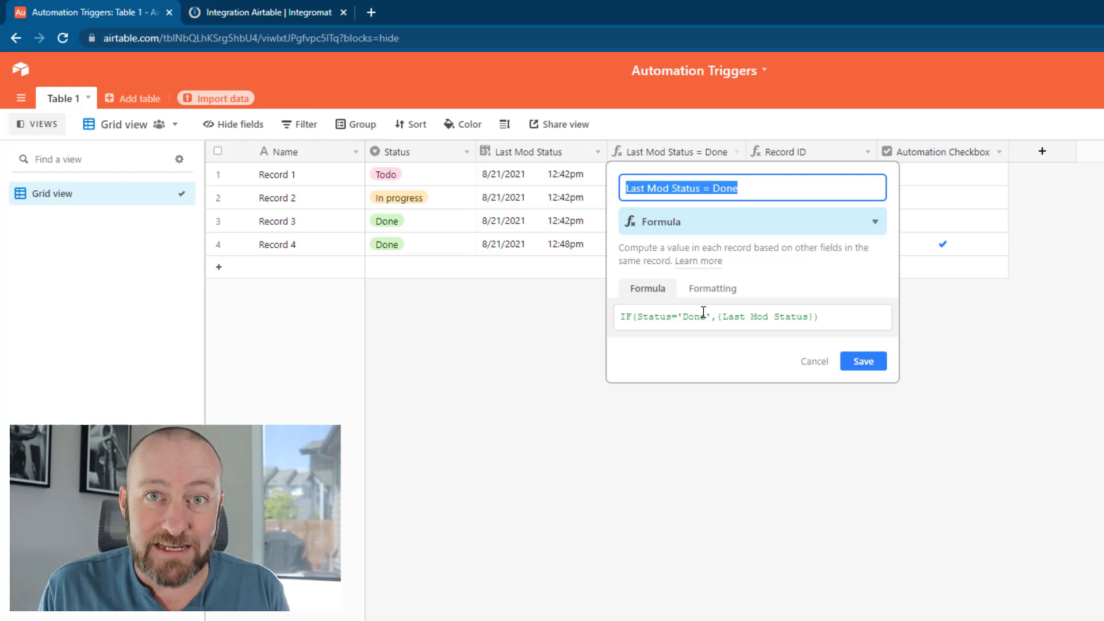
{"action": "left_click", "coordinate": [540, 176]}
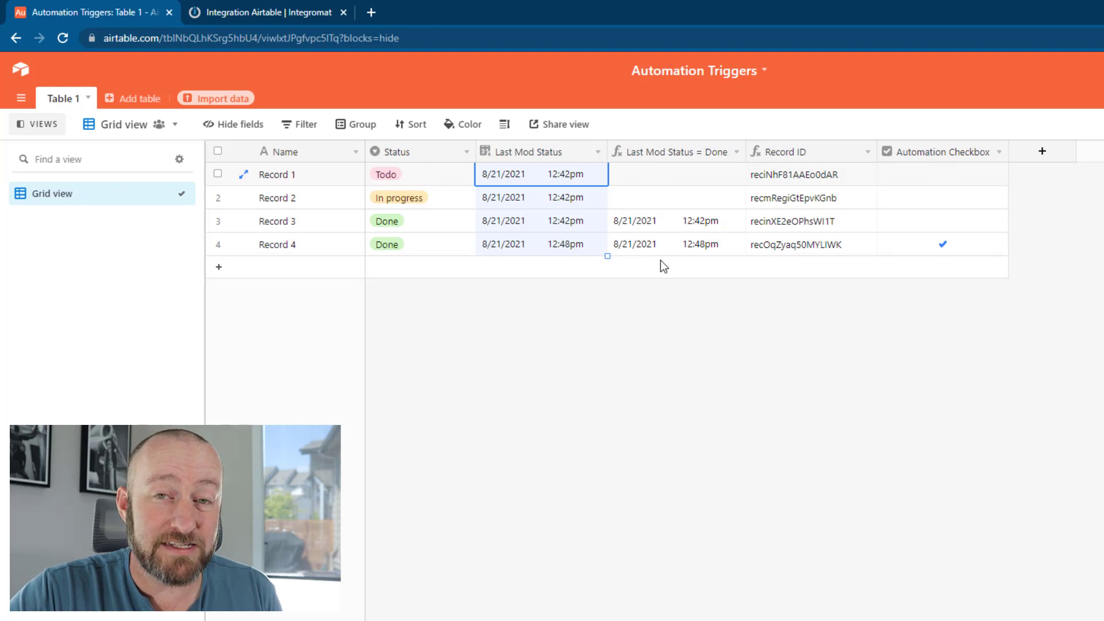
- Set Record 2's Status to Done so Last Mod Status = Done shows 8/21/2021 12:53pm
{"action": "left_click", "coordinate": [429, 228]}
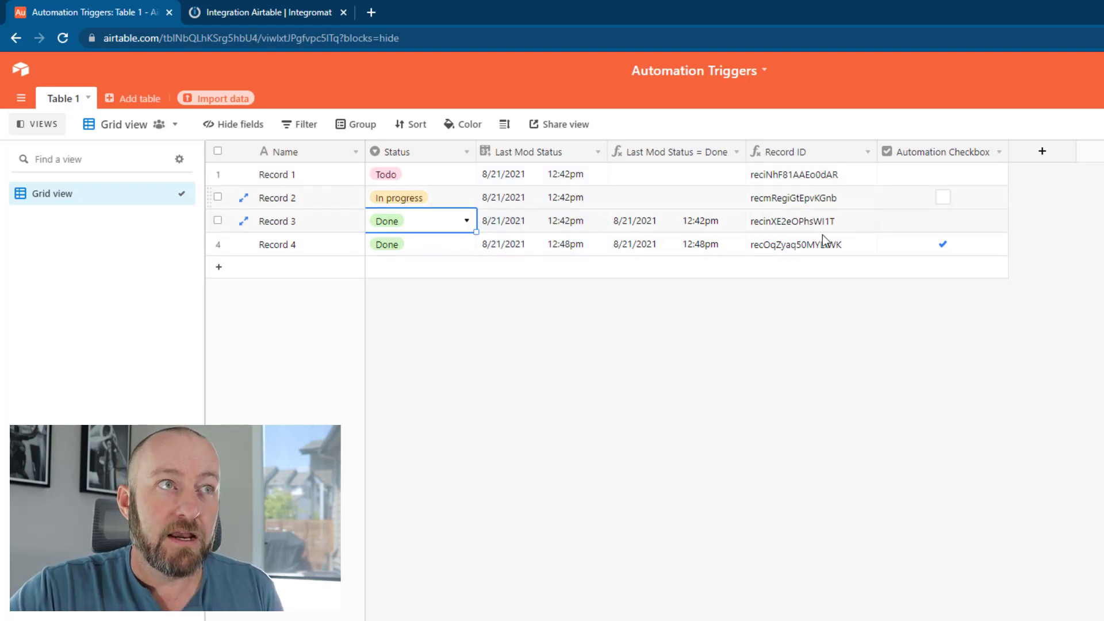
{"action": "left_click", "coordinate": [785, 230]}
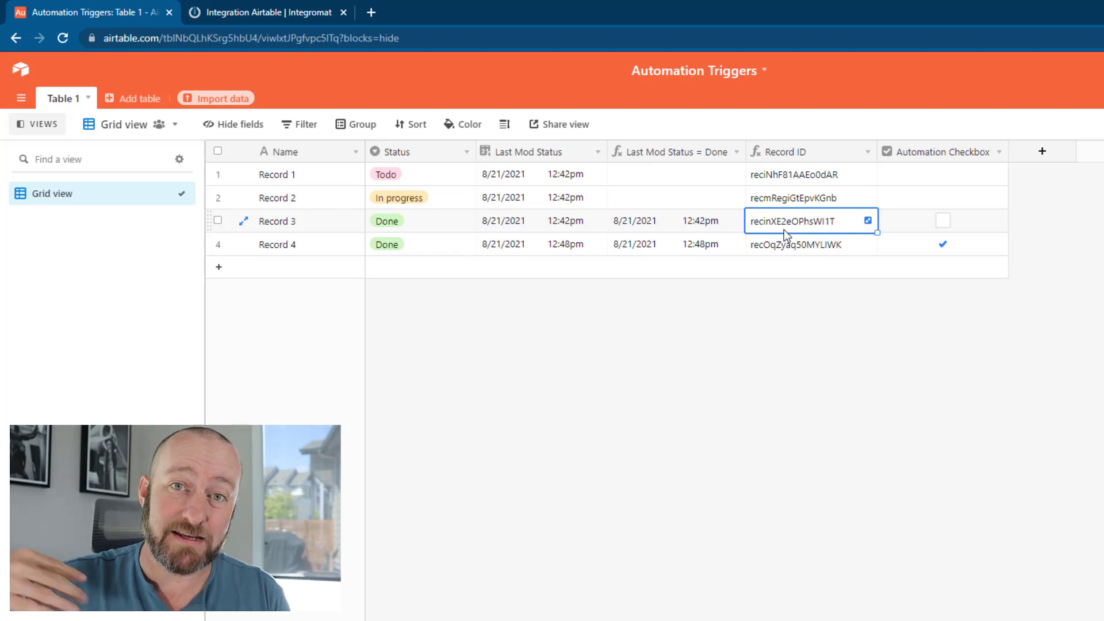
{"action": "left_click", "coordinate": [943, 246]}
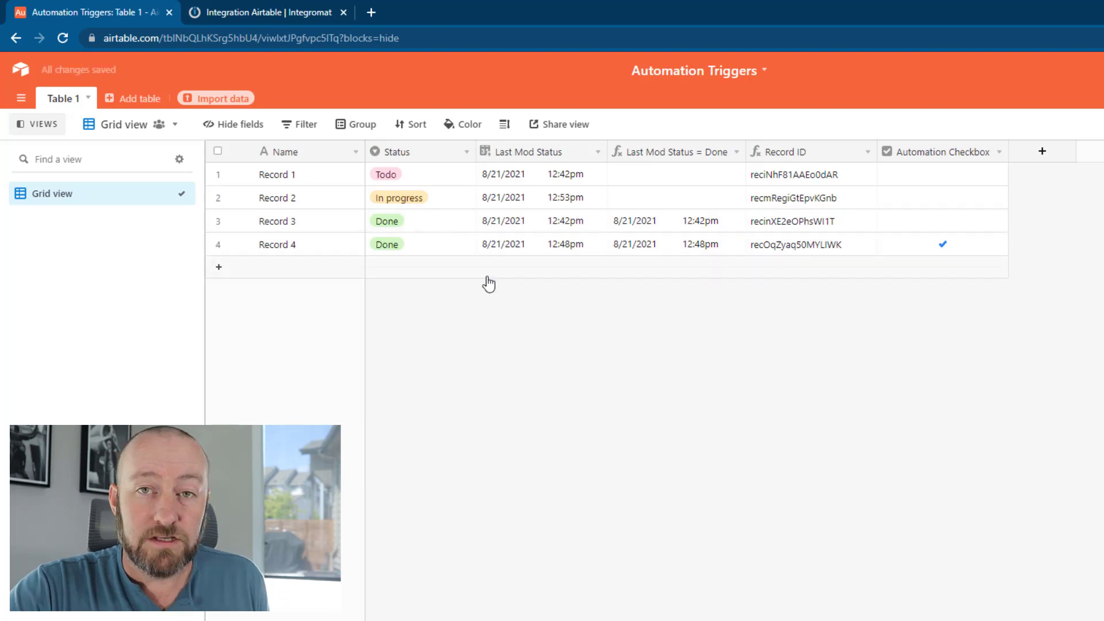
{"action": "double_click", "coordinate": [446, 202]}
{"action": "left_click", "coordinate": [410, 325]}
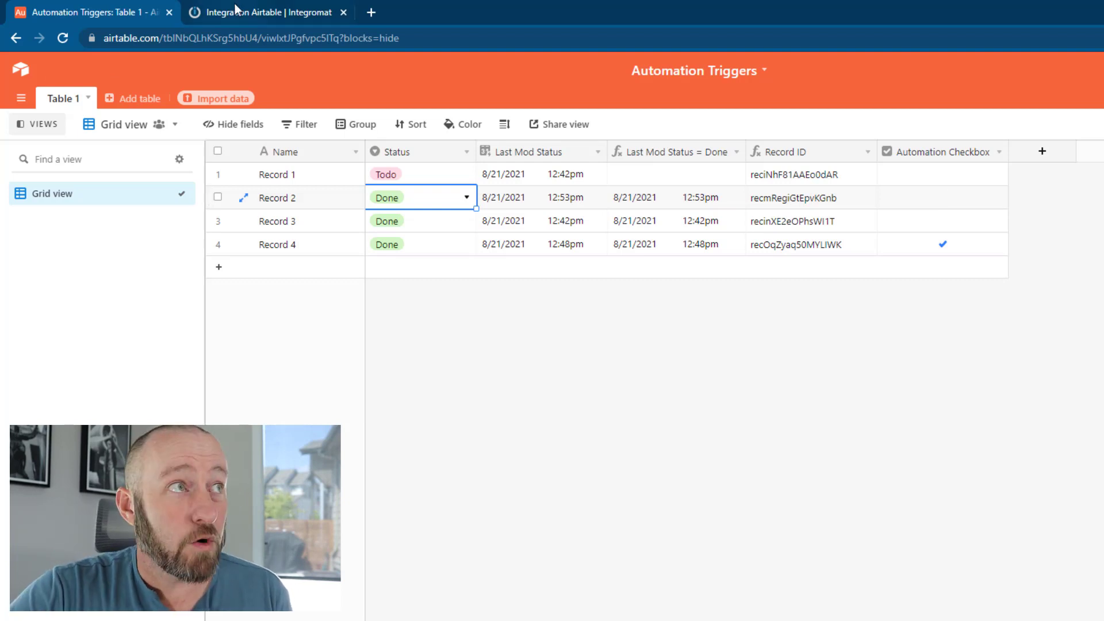
- Run the Integromat scenario once to tick Record 2's Automation Checkbox
{"action": "left_click", "coordinate": [322, 12]}
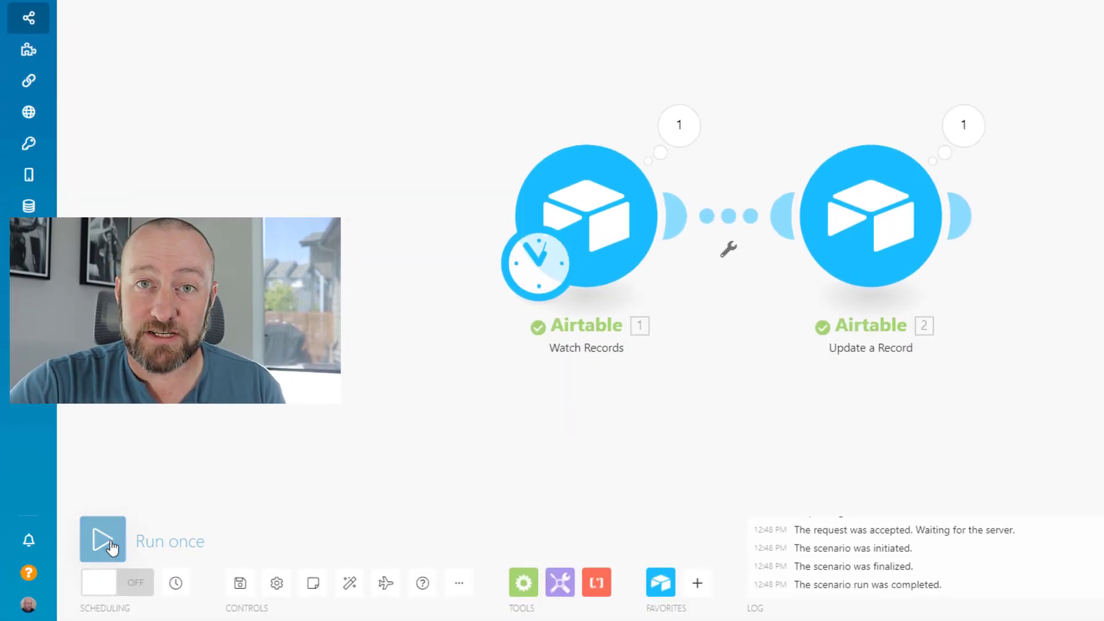
{"action": "left_click", "coordinate": [104, 609]}
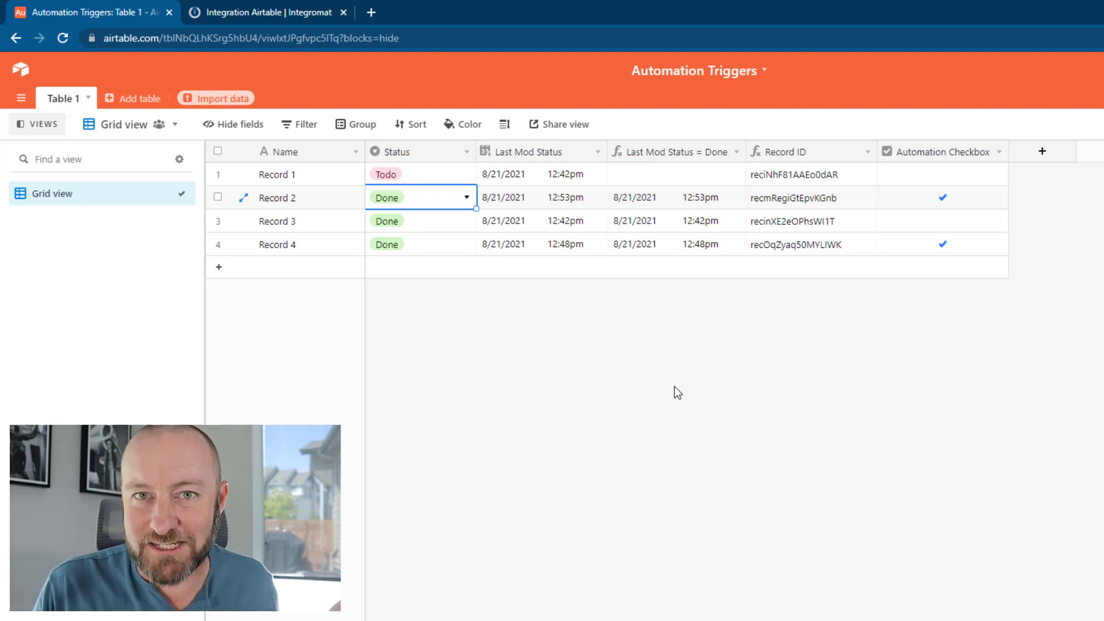
- Show the Watch Records trigger's schedule in Integromat: regular intervals, every 15 minutes
{"action": "left_click", "coordinate": [299, 7]}
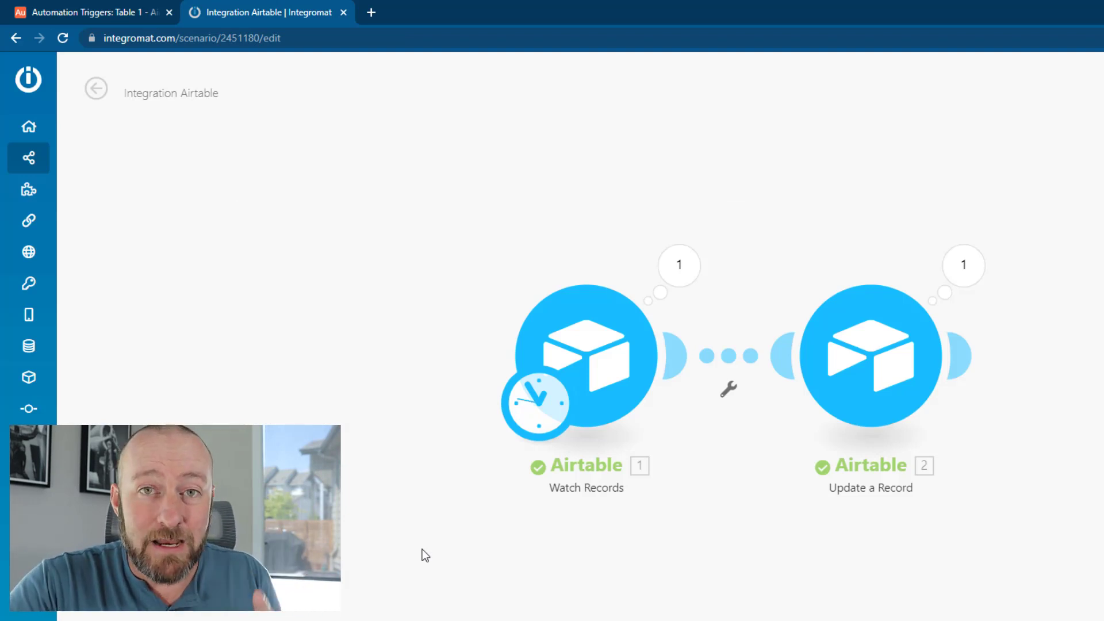
{"action": "left_click", "coordinate": [536, 421]}
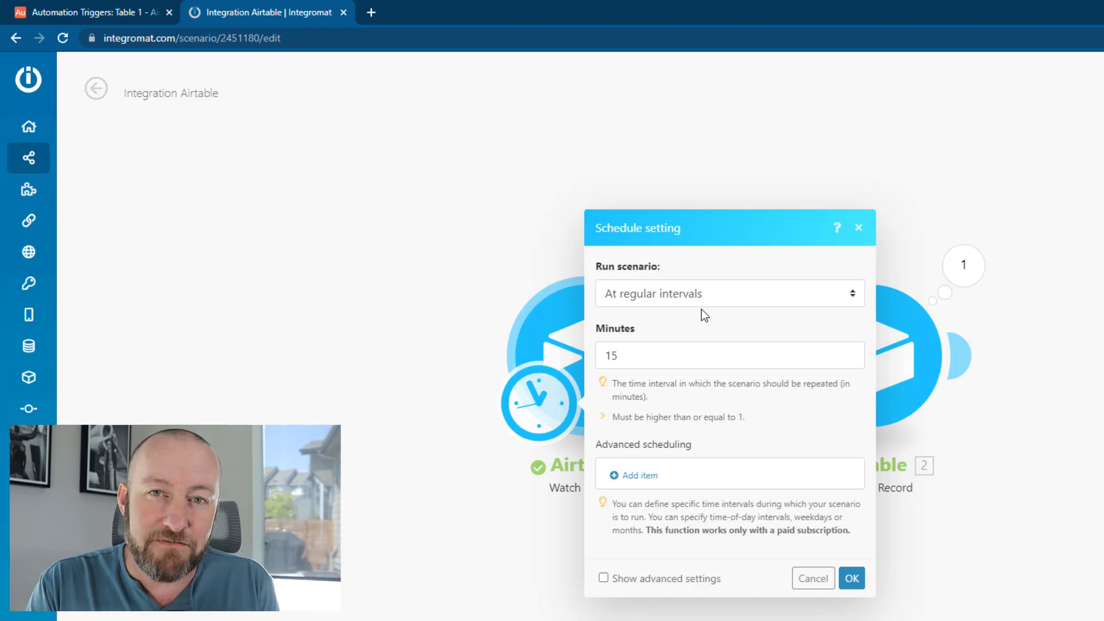
- Dismiss the Schedule setting dialog to return to the scenario canvas
{"action": "key", "text": "Escape"}
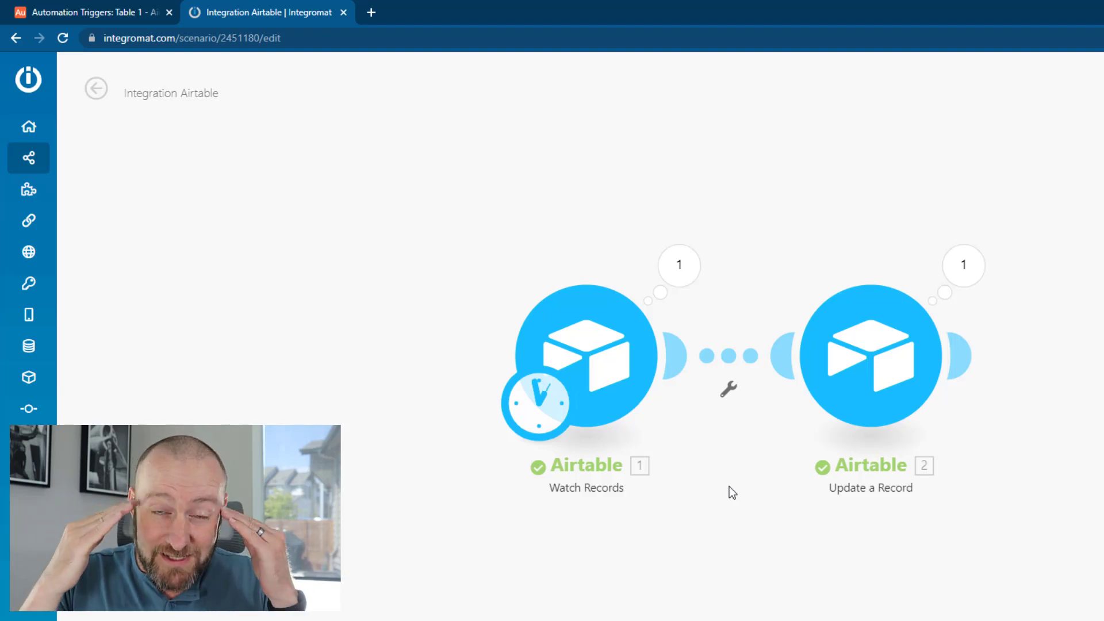
- Reopen the Integromat trigger's Schedule setting to review its polling interval
{"action": "left_click", "coordinate": [527, 426]}
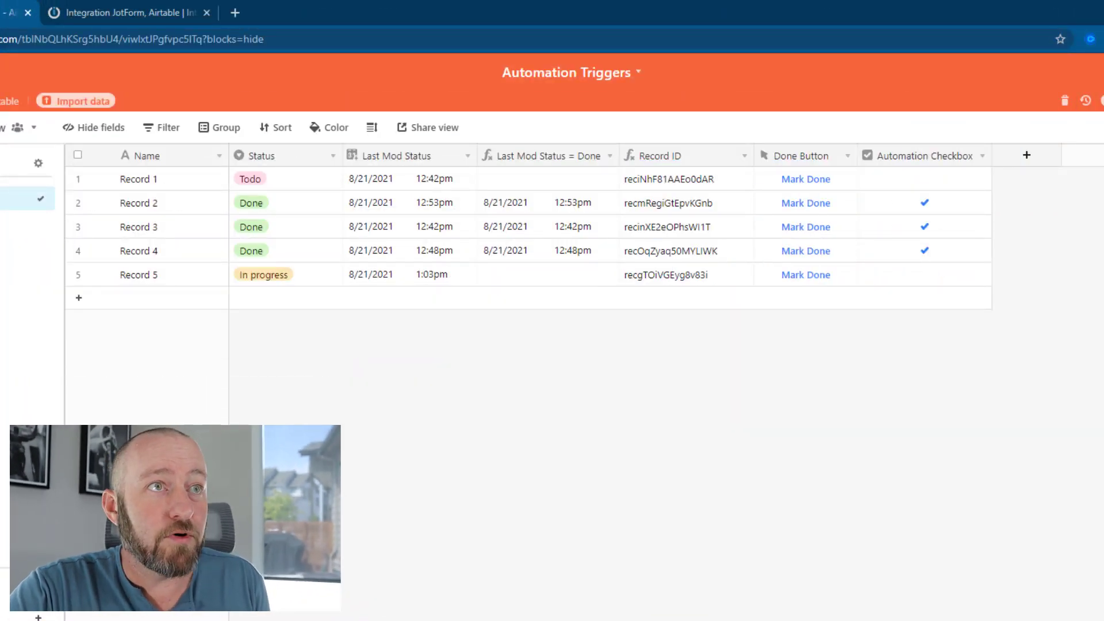
- Open the Done Button field's URL formula and highlight its ?recordid= part
{"action": "double_click", "coordinate": [806, 157]}
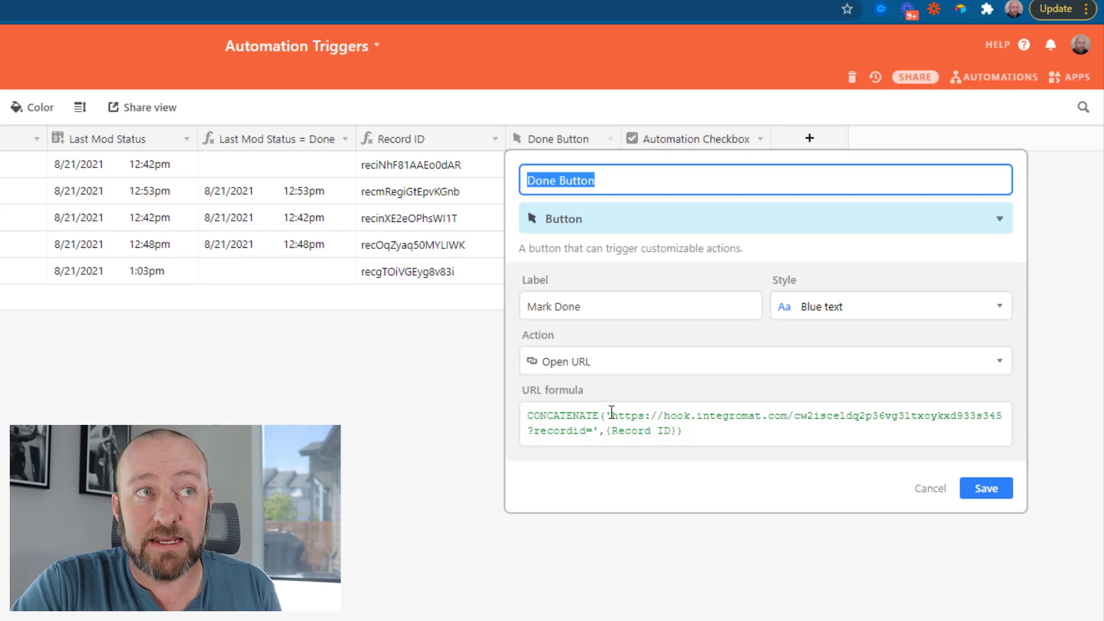
{"action": "left_click_drag", "start_coordinate": [528, 430], "coordinate": [593, 428]}
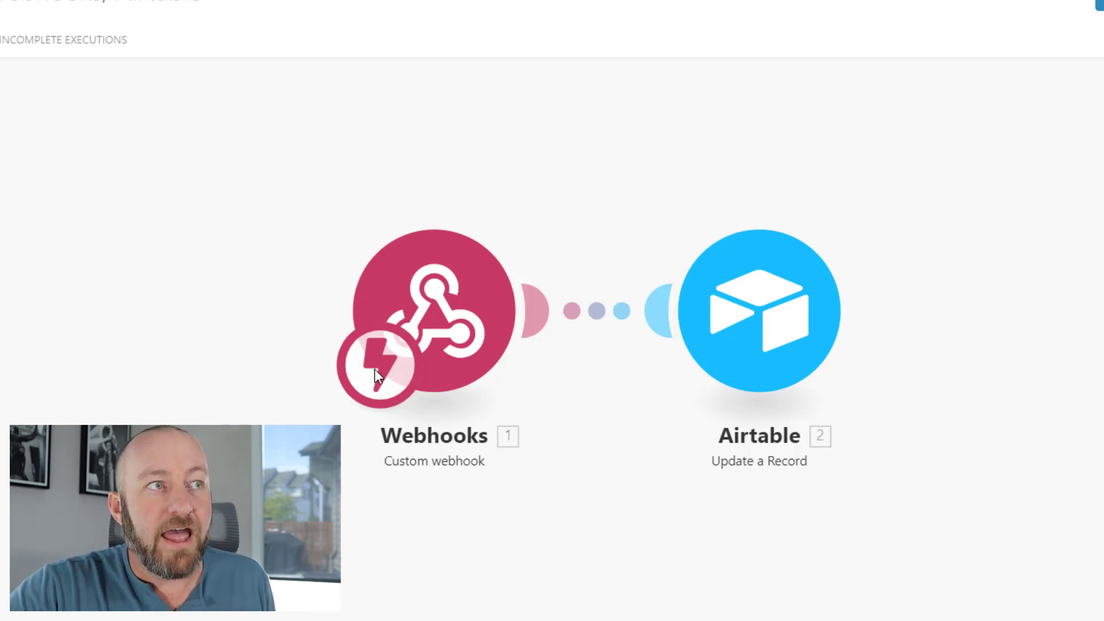
- Check the webhook scenario's schedule, then open the Airtable Update a Record module settings
{"action": "left_click", "coordinate": [370, 373]}
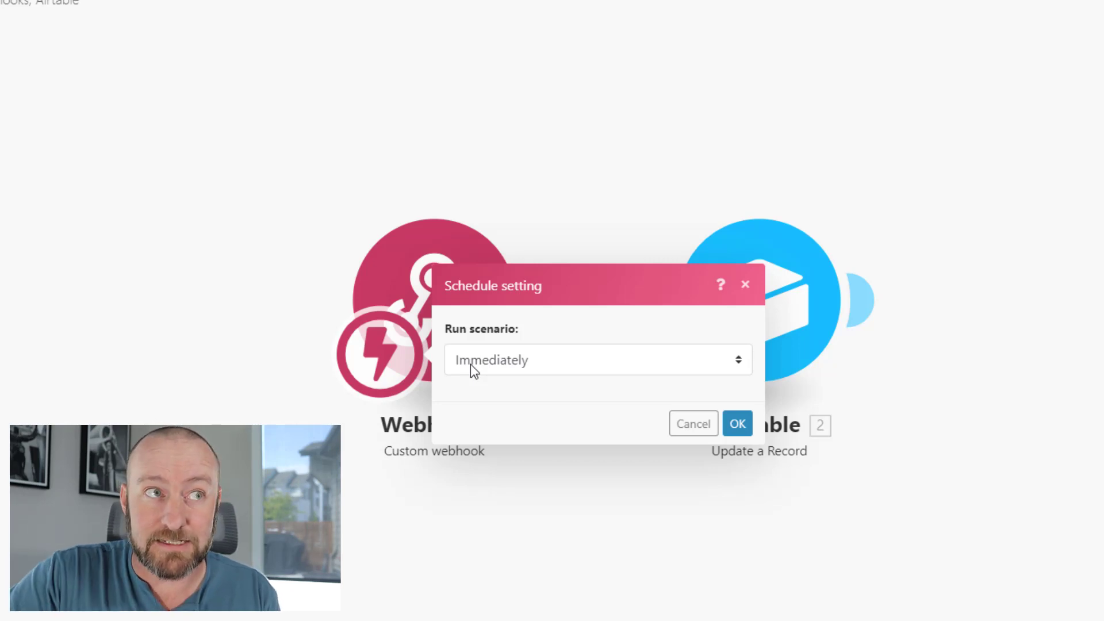
{"action": "key", "text": "Escape"}
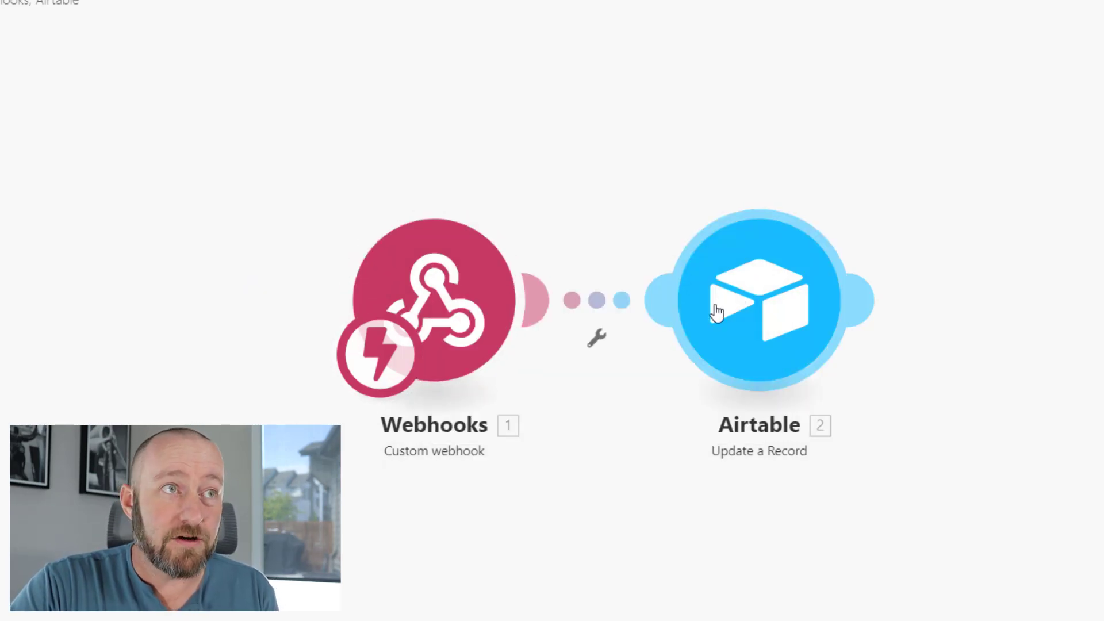
{"action": "left_click", "coordinate": [743, 309]}
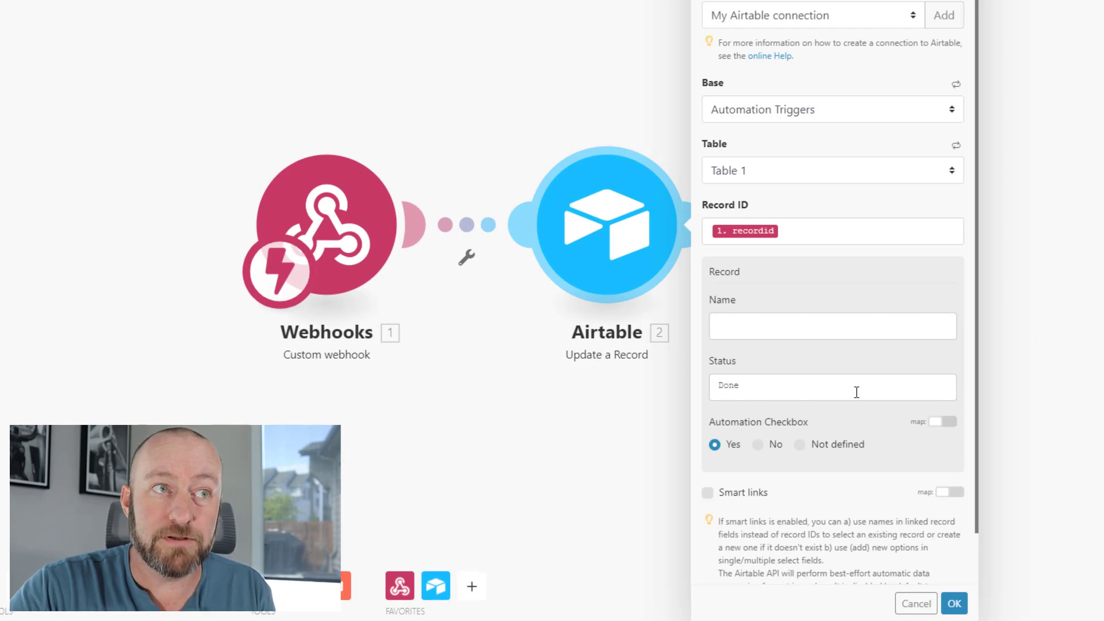
- Scroll through the Update a Record settings to review the field mappings
{"action": "scroll", "coordinate": [880, 350], "scroll_direction": "down", "scroll_amount": 1}
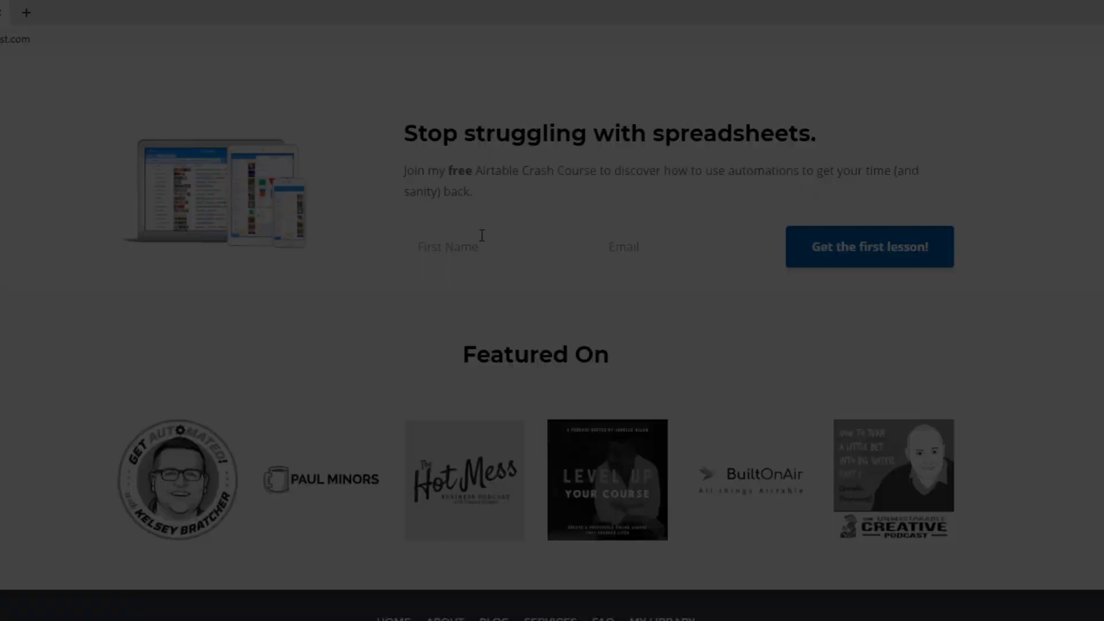
- Fill the crash-course signup with a first name and the autofilled e-mail address
{"action": "left_click", "coordinate": [481, 246]}
{"action": "type", "text": "Gareth"}
{"action": "key", "text": "Tab"}
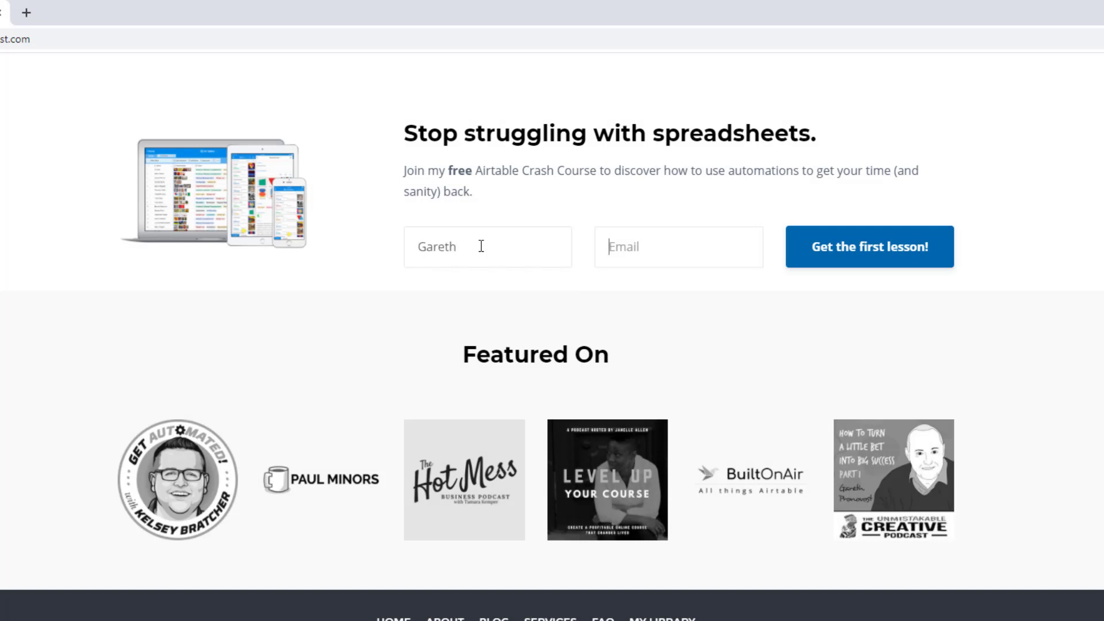
{"action": "type", "text": "garet"}
{"action": "key", "text": "Down"}
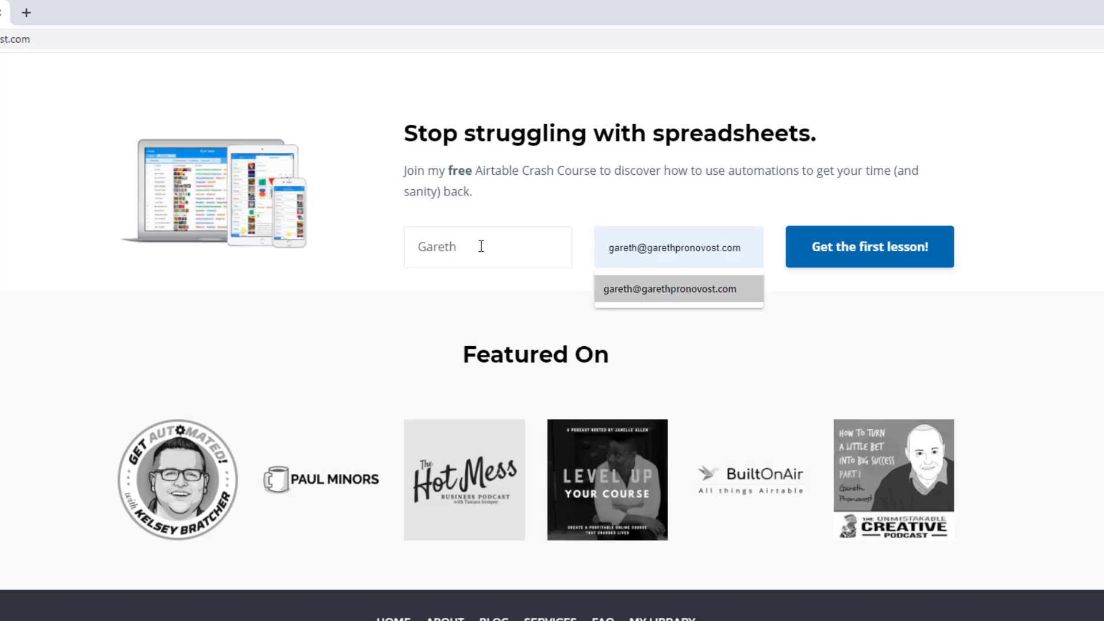
{"action": "key", "text": "Return"}
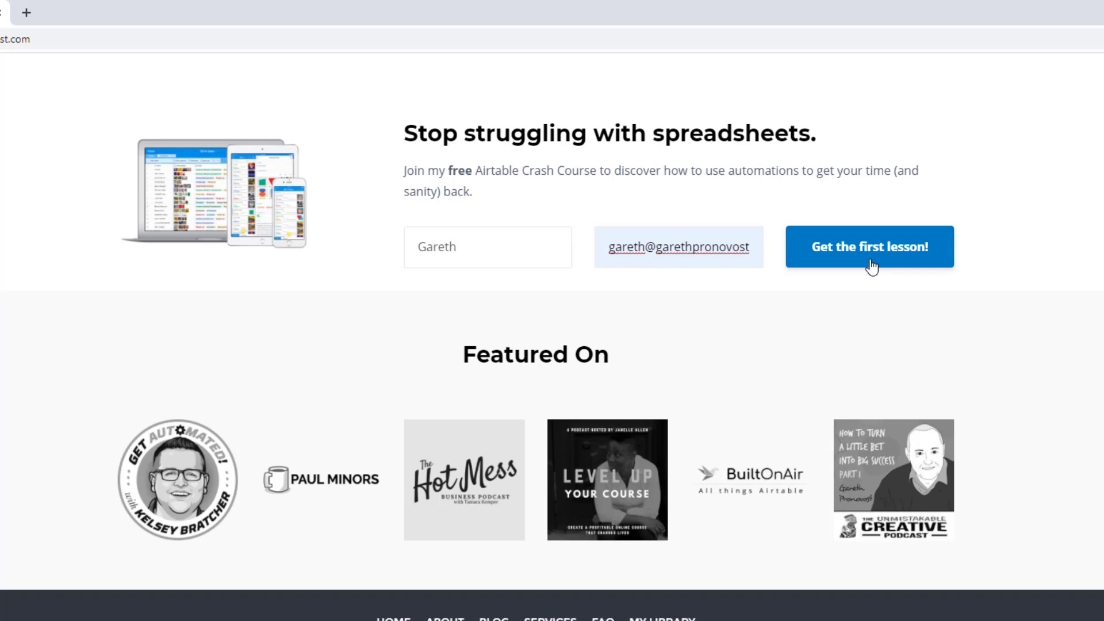
- Go to the Services page and scroll to the three consulting option cards
{"action": "scroll", "coordinate": [871, 266], "scroll_direction": "up", "scroll_amount": 20}
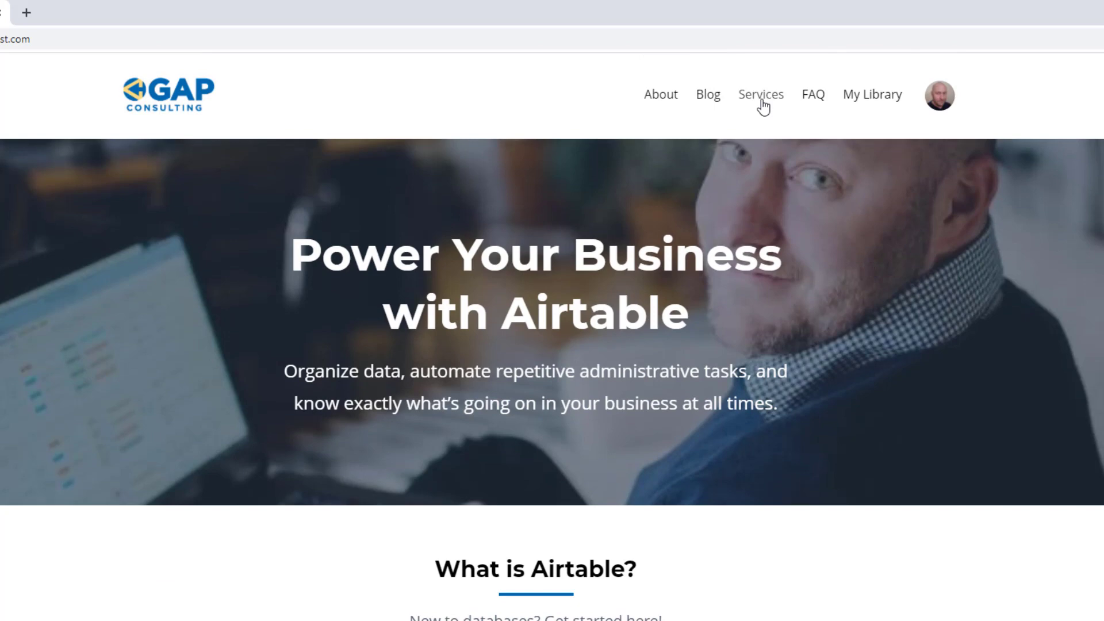
{"action": "left_click", "coordinate": [762, 101]}
{"action": "scroll", "coordinate": [409, 384], "scroll_direction": "down", "scroll_amount": 5}
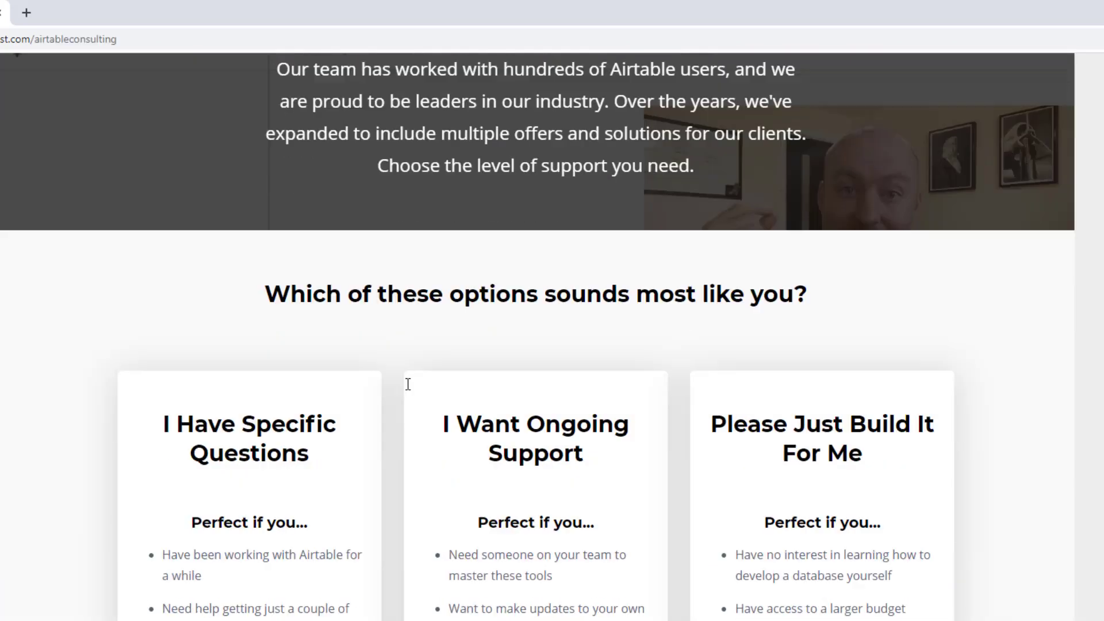
{"action": "scroll", "coordinate": [408, 384], "scroll_direction": "down", "scroll_amount": 5}
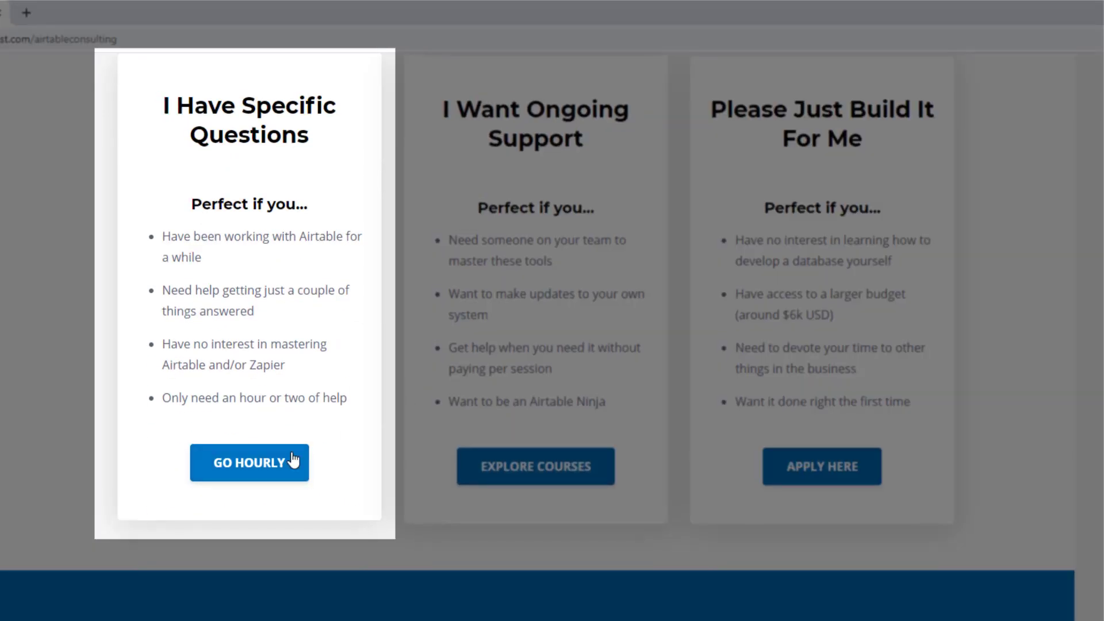